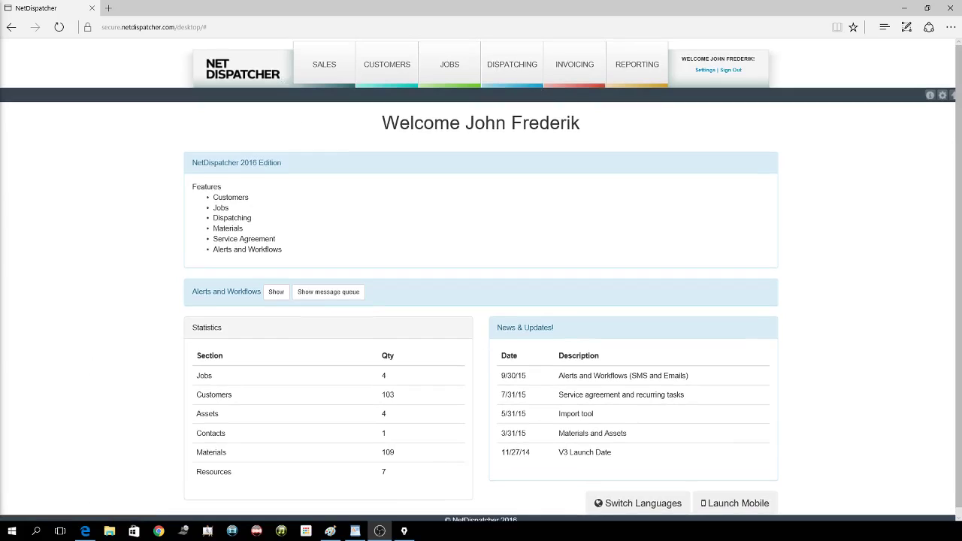
# Step: Look over the main sections of the home page and open the account settings page
pyautogui.moveTo(340, 77)
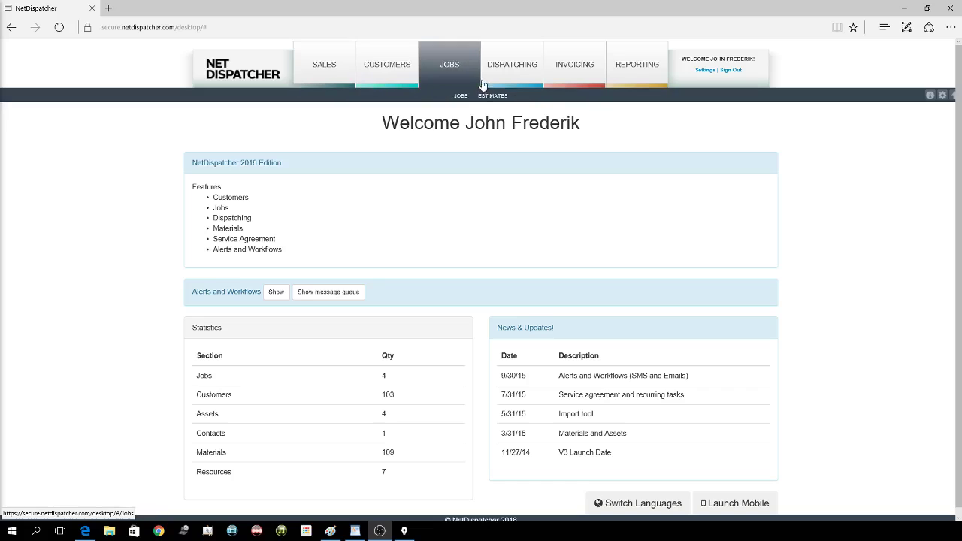
pyautogui.moveTo(533, 86)
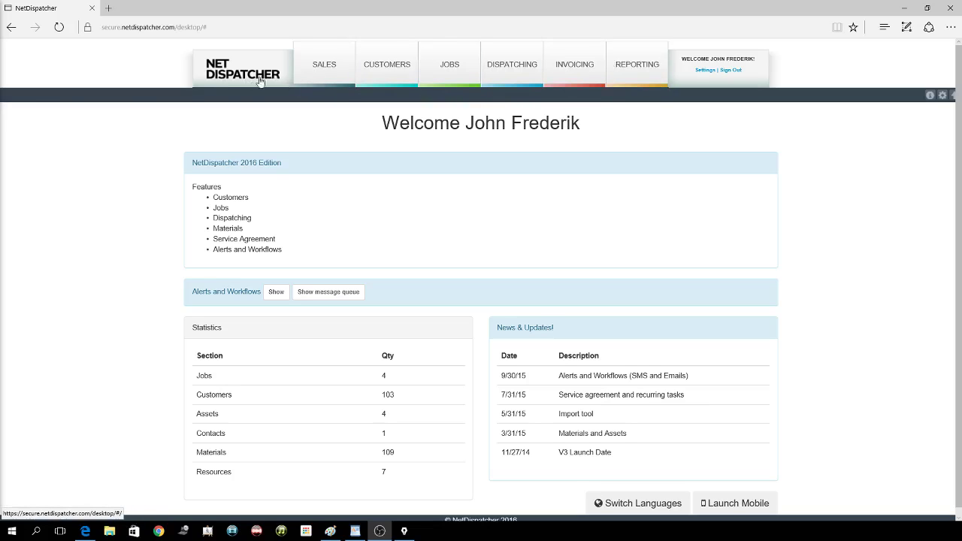
pyautogui.moveTo(476, 91)
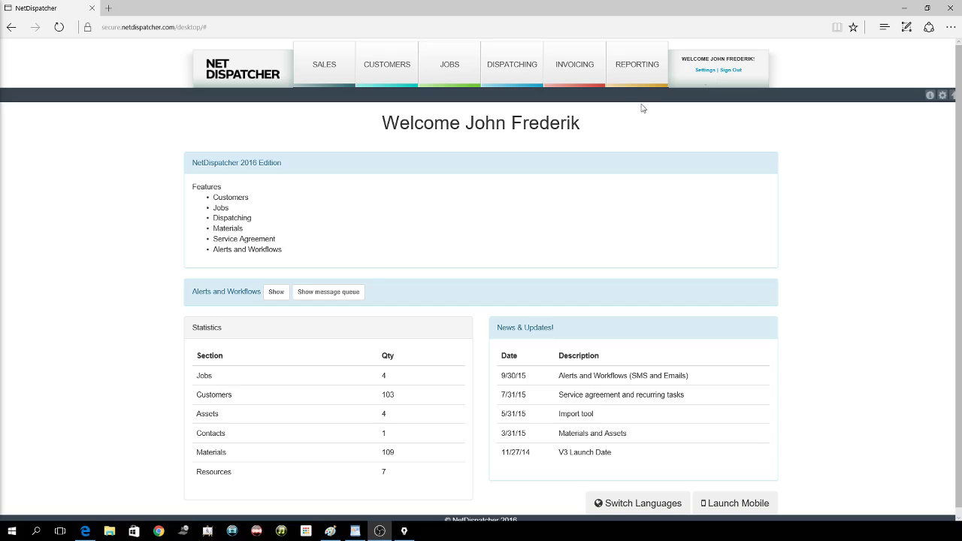
pyautogui.click(704, 70)
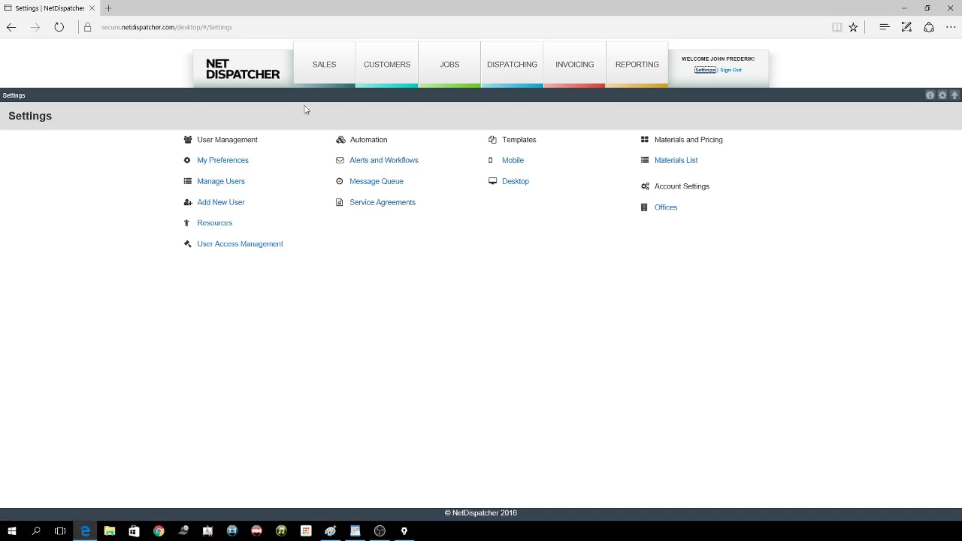
# Step: Open the sales dashboard and look through its weekly status and sales targets
pyautogui.click(322, 64)
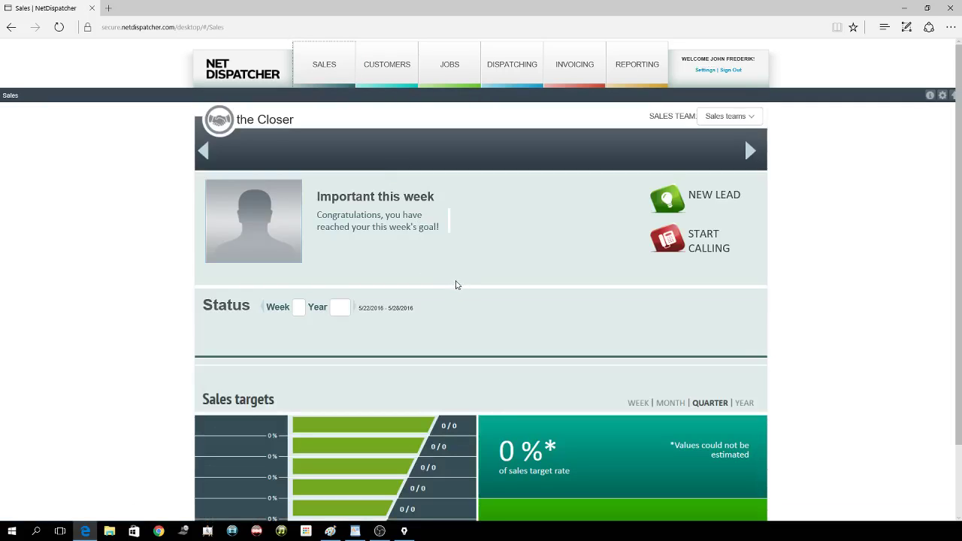
pyautogui.scroll(-2, 455, 282)
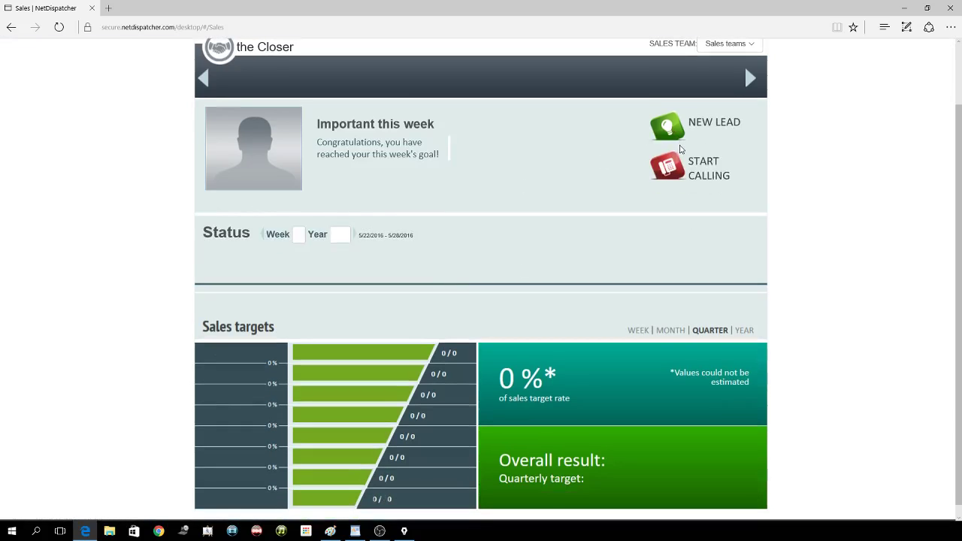
pyautogui.scroll(1, 485, 244)
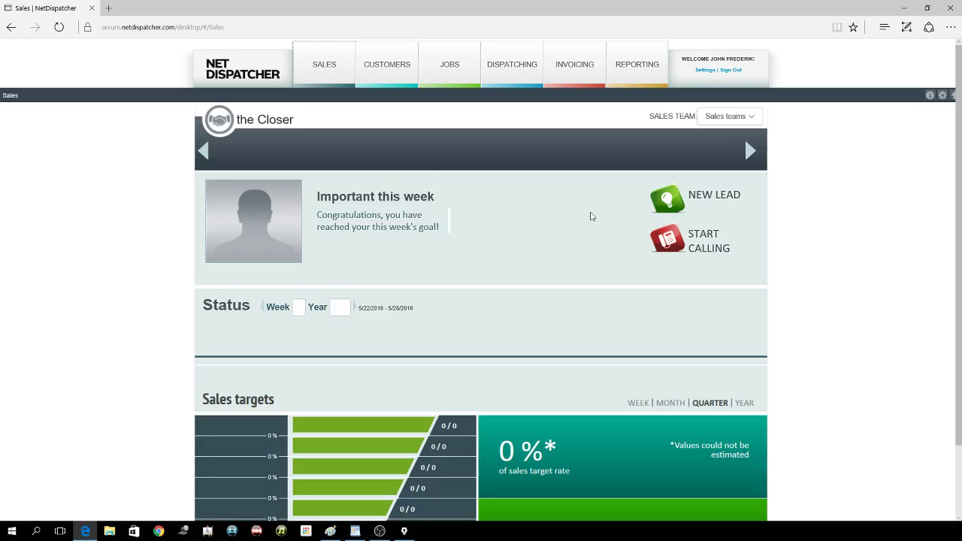
# Step: Browse the full customer list and open the customers' assets list
pyautogui.click(380, 87)
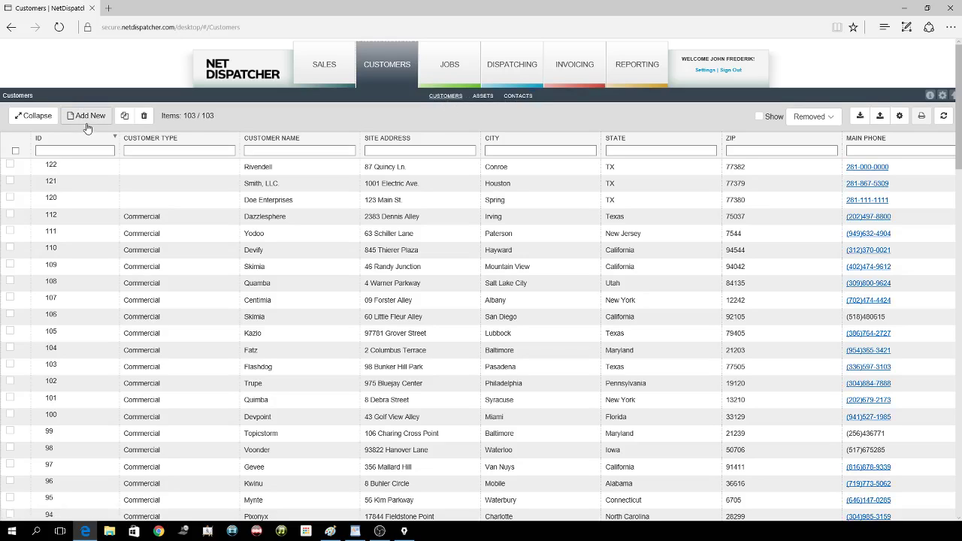
pyautogui.click(179, 150)
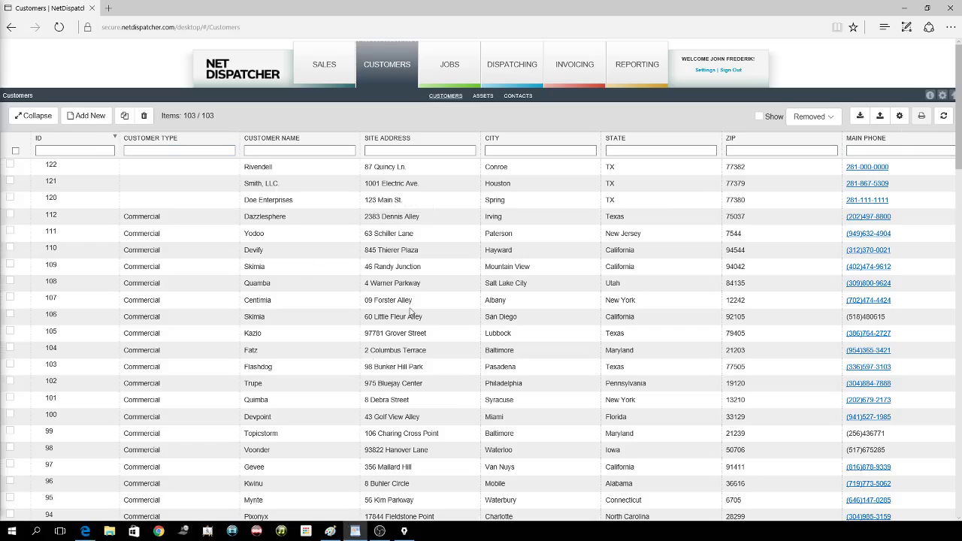
pyautogui.scroll(-15, 396, 368)
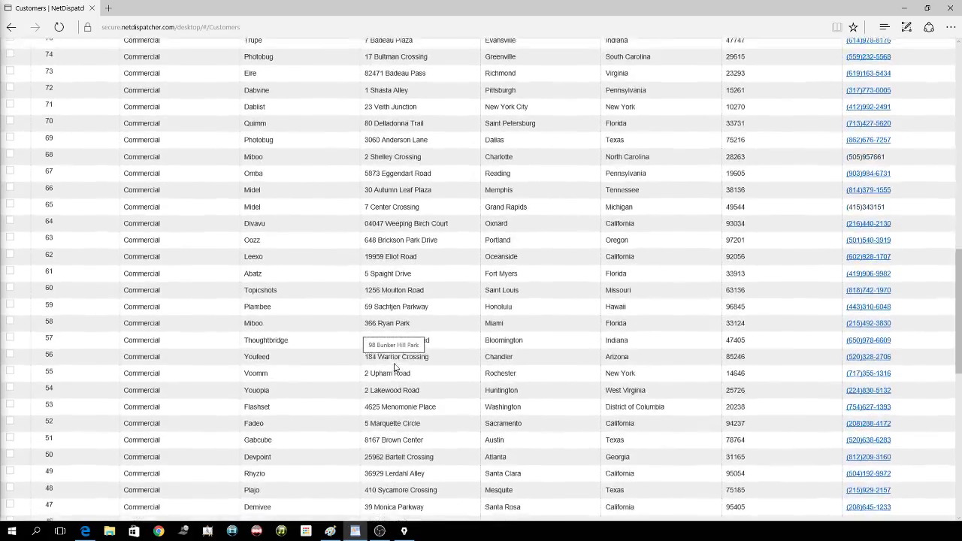
pyautogui.scroll(15, 399, 368)
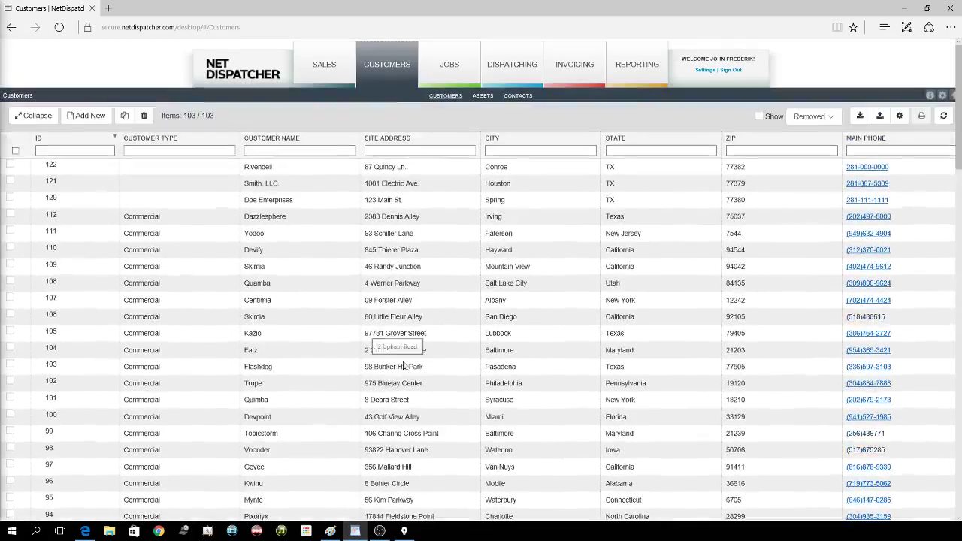
pyautogui.click(482, 96)
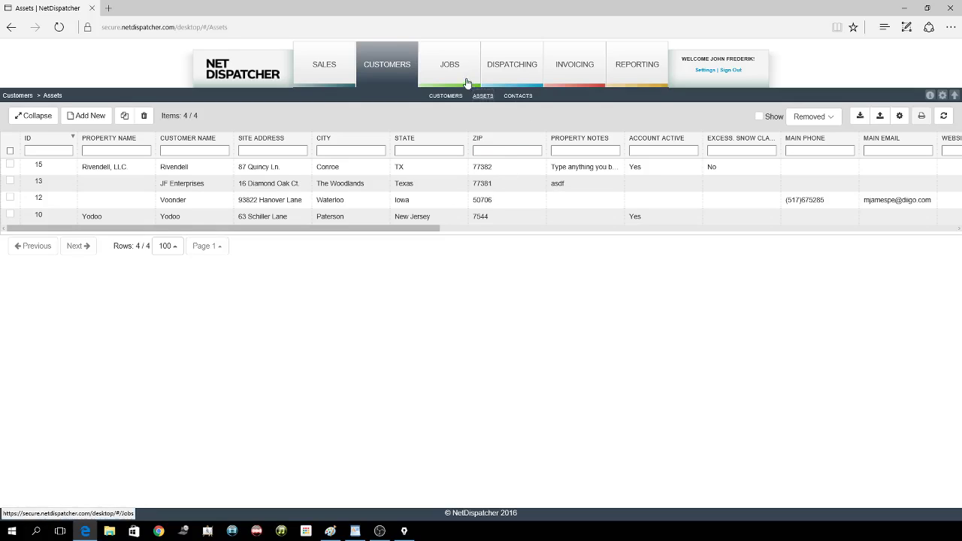
# Step: View the jobs list and the estimates list, and return to the jobs list
pyautogui.moveTo(459, 75)
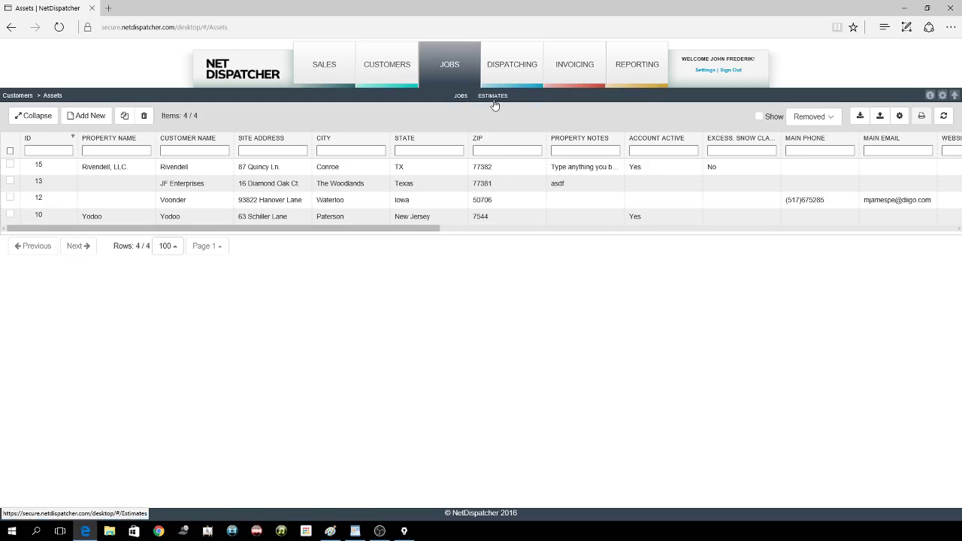
pyautogui.click(461, 99)
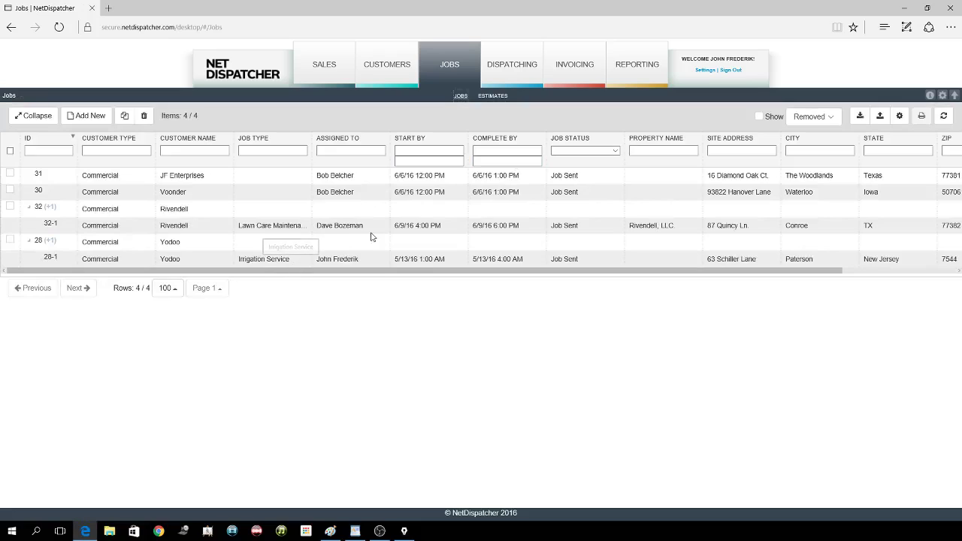
pyautogui.click(493, 97)
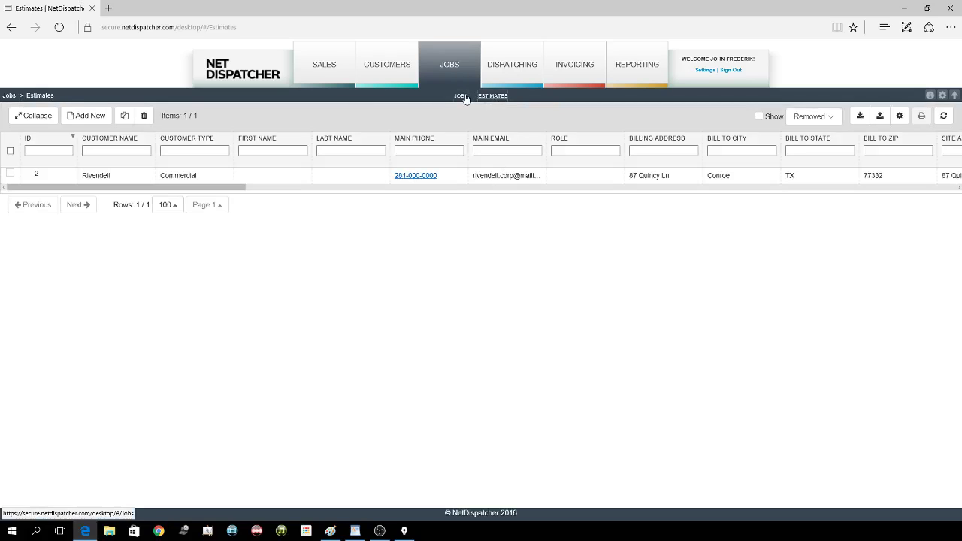
pyautogui.click(460, 96)
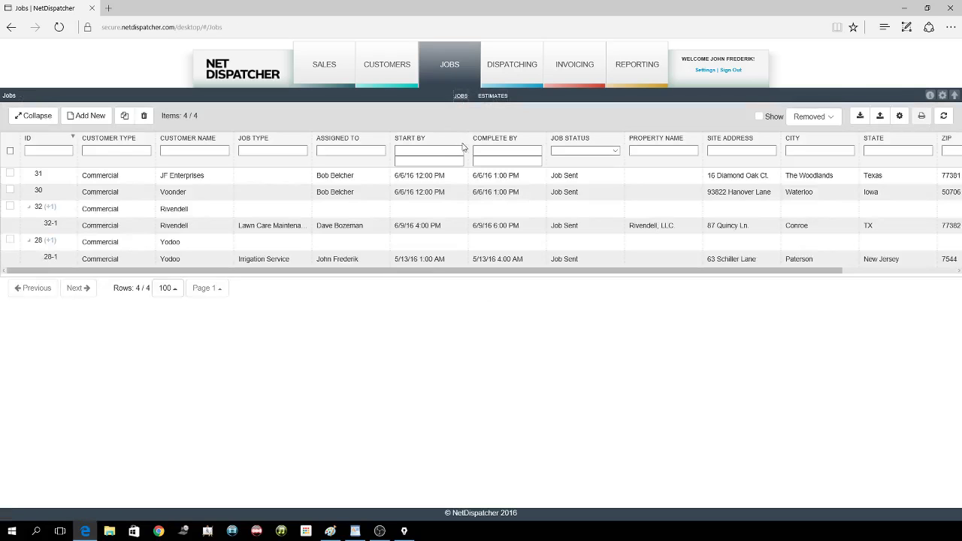
# Step: Open the Lawn Care Maintenance job form for editing and examine the layout of its layers and fields
pyautogui.click(899, 117)
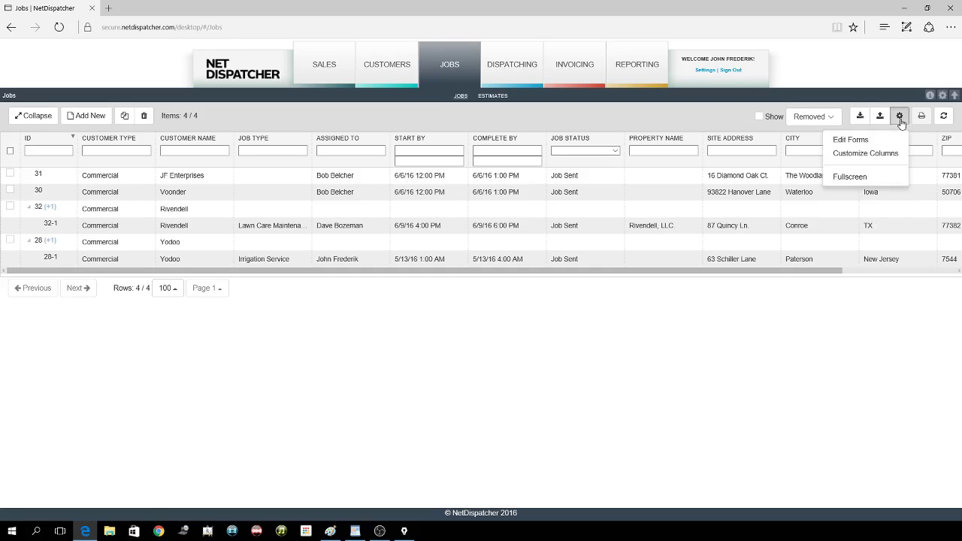
pyautogui.click(867, 143)
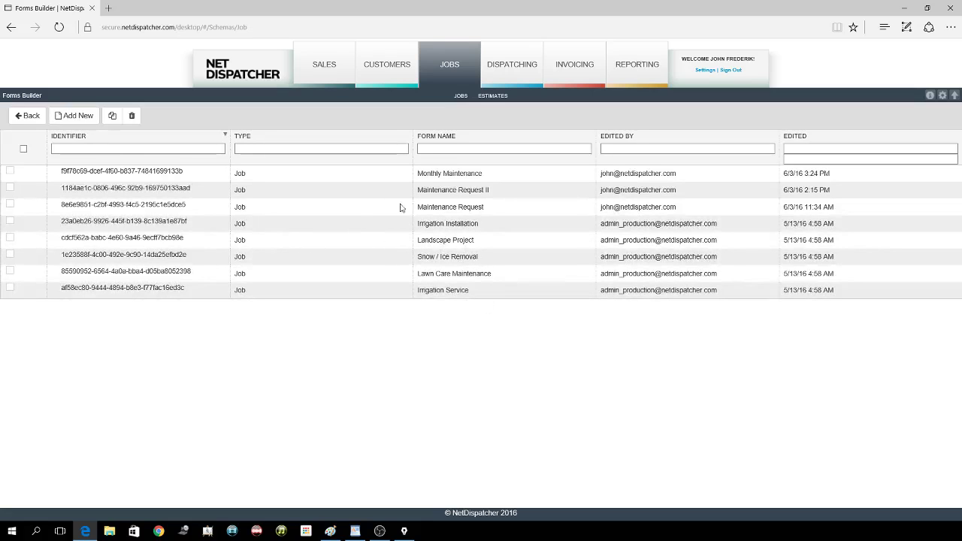
pyautogui.doubleClick(453, 277)
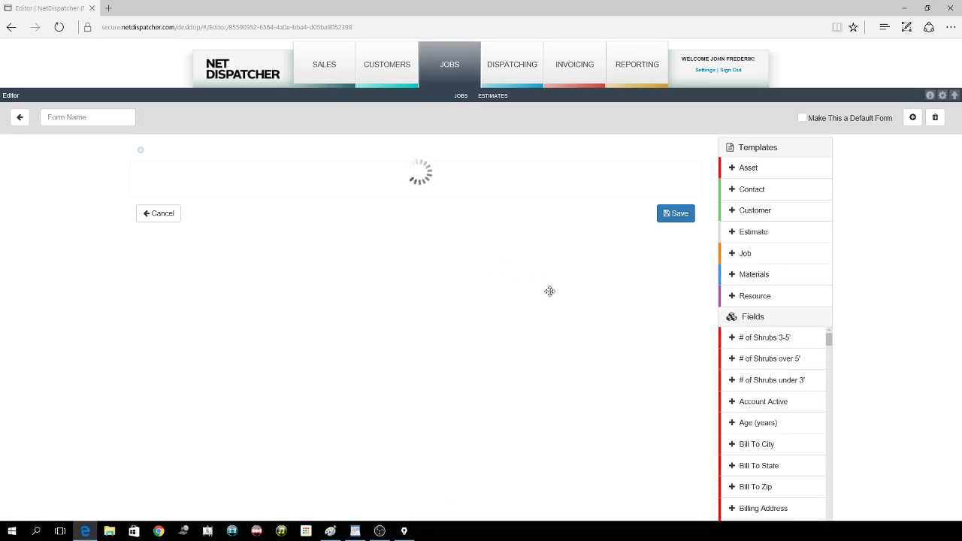
pyautogui.scroll(-3, 577, 322)
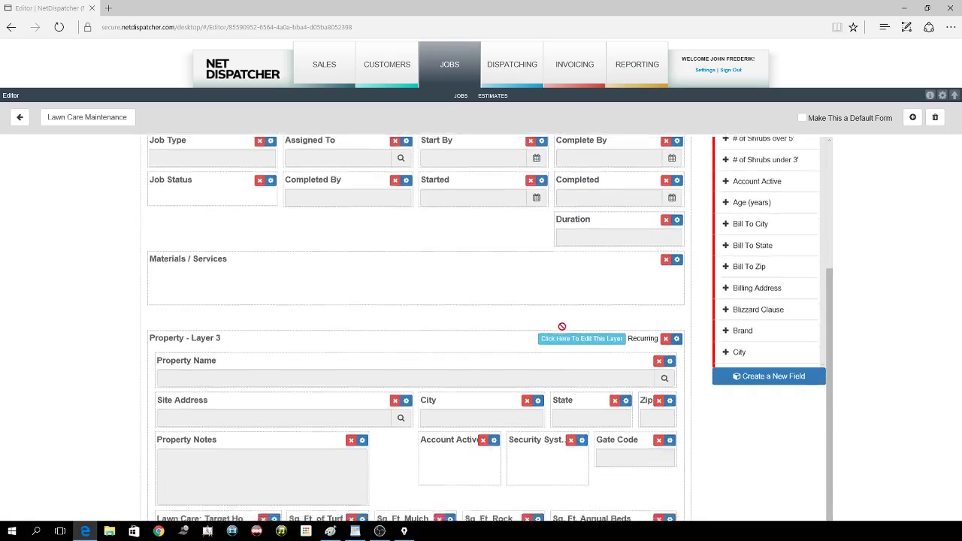
pyautogui.scroll(-3, 559, 331)
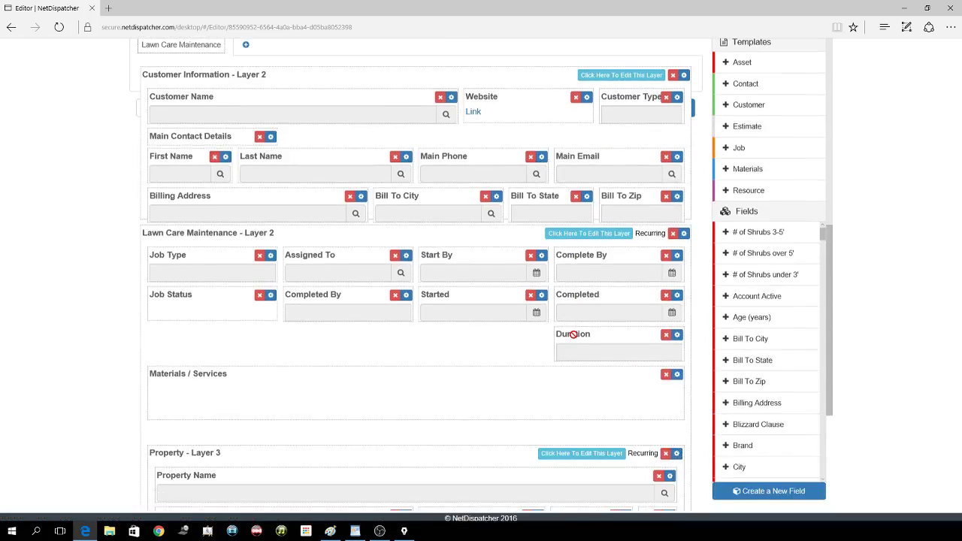
pyautogui.scroll(2, 653, 387)
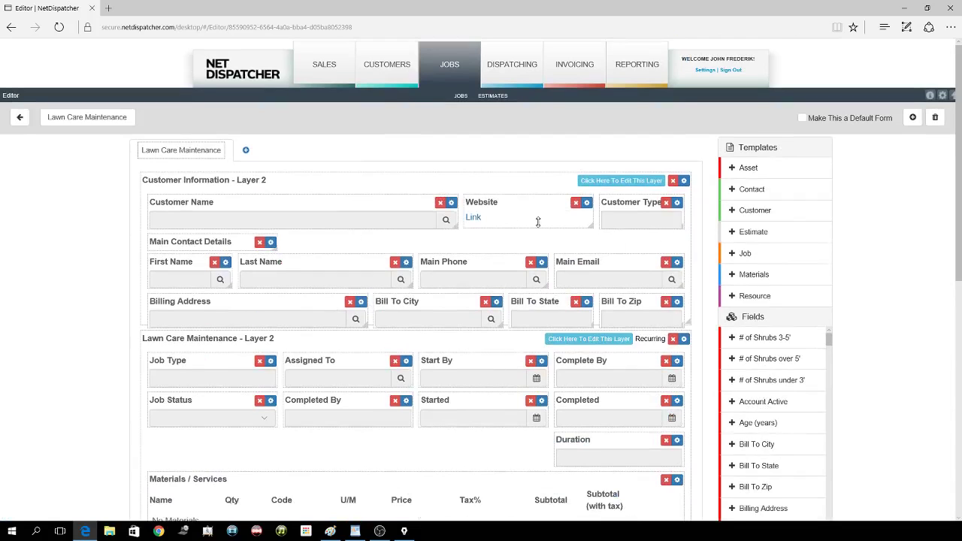
# Step: Inspect the settings of the form's Customer Name field and return to the jobs list
pyautogui.click(451, 203)
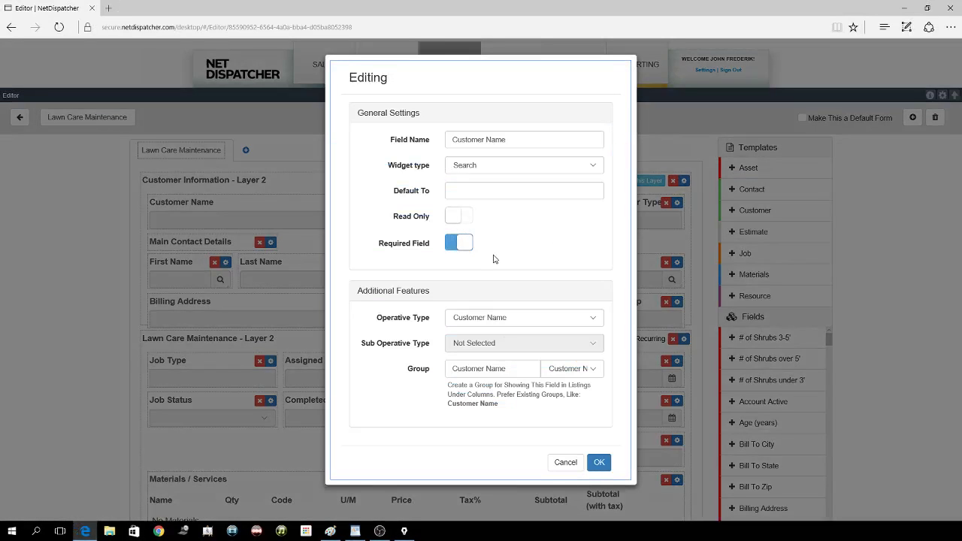
pyautogui.click(599, 462)
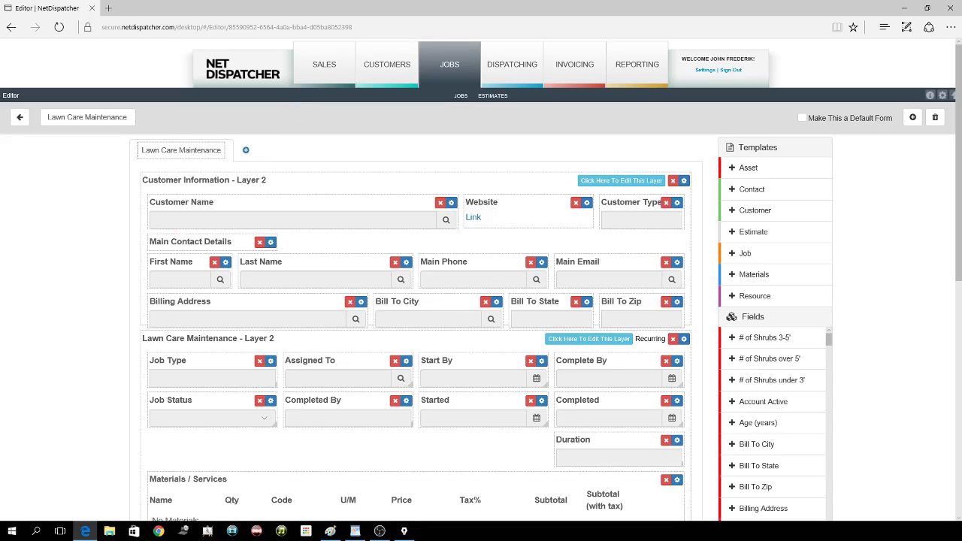
pyautogui.click(450, 64)
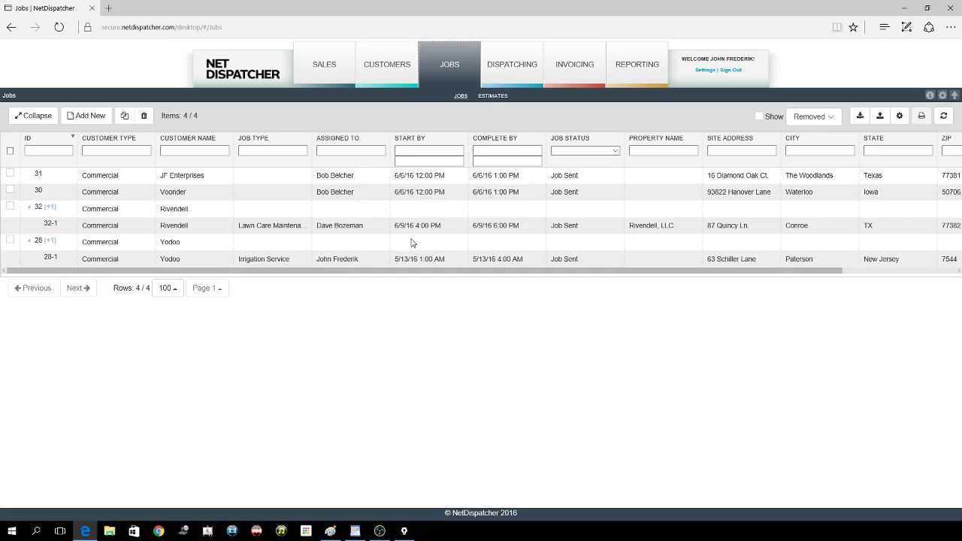
# Step: On the dispatching board, replace the planner with the map and switch to the layout with two stacked panes beside one tall pane
pyautogui.click(510, 79)
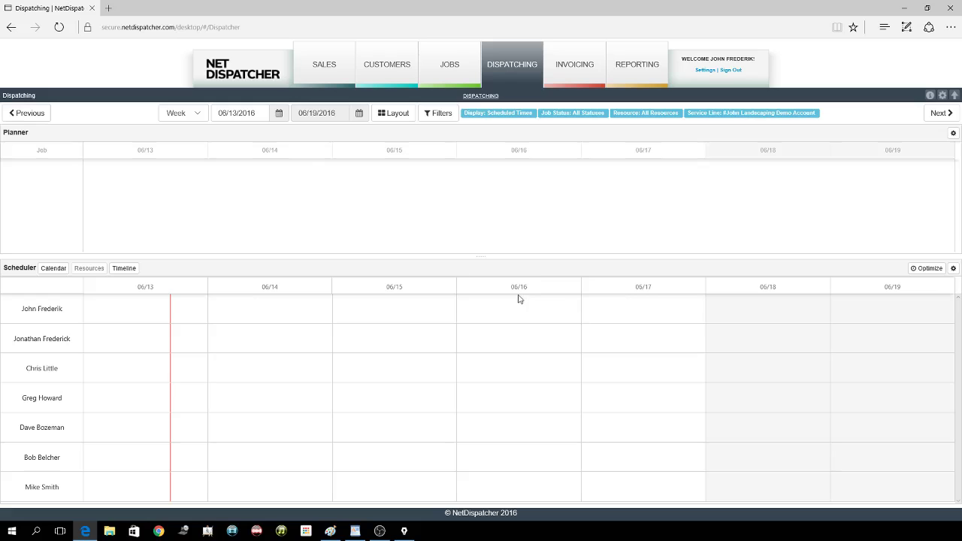
pyautogui.click(952, 131)
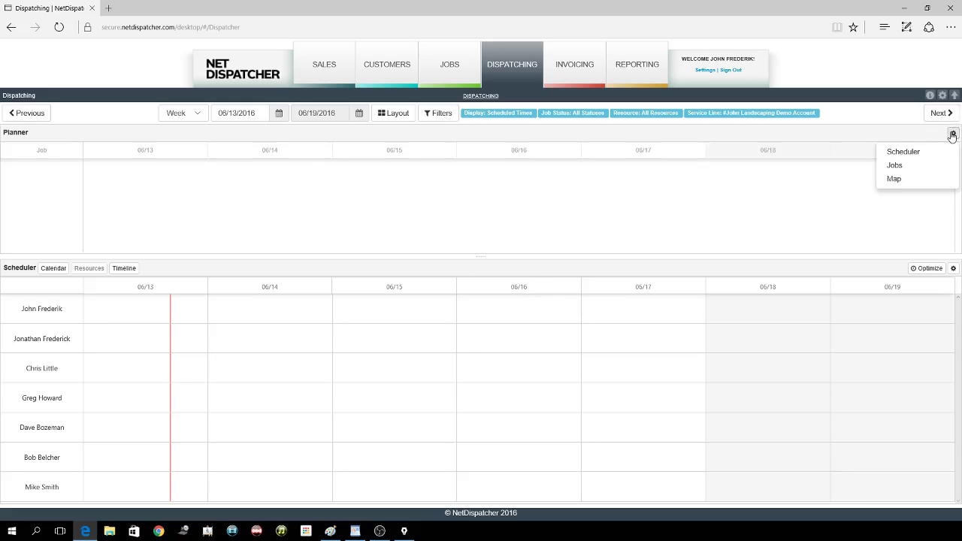
pyautogui.click(898, 179)
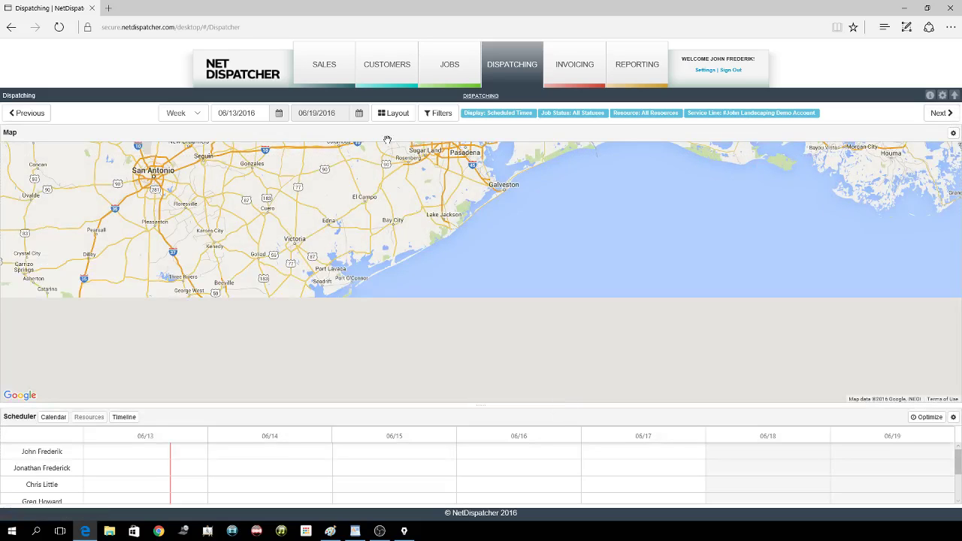
pyautogui.click(395, 114)
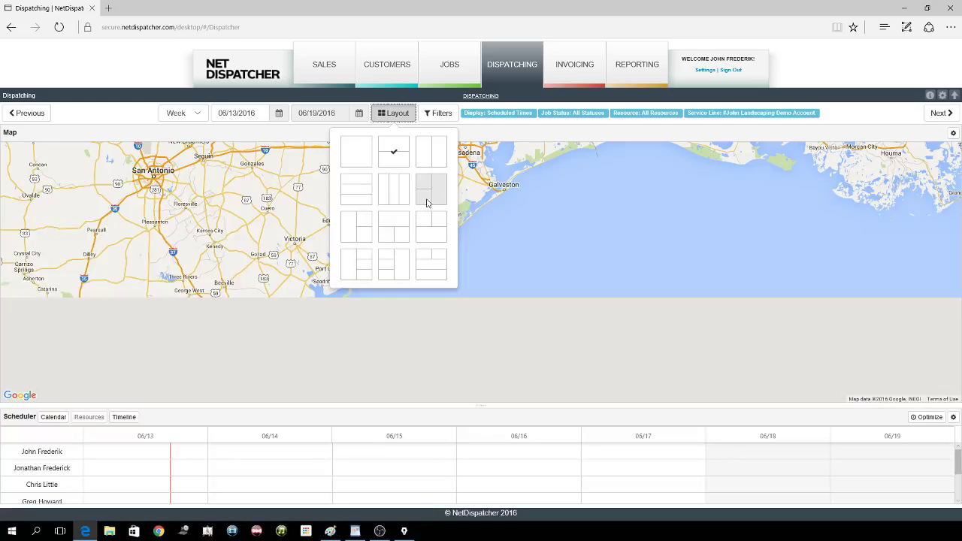
pyautogui.click(430, 189)
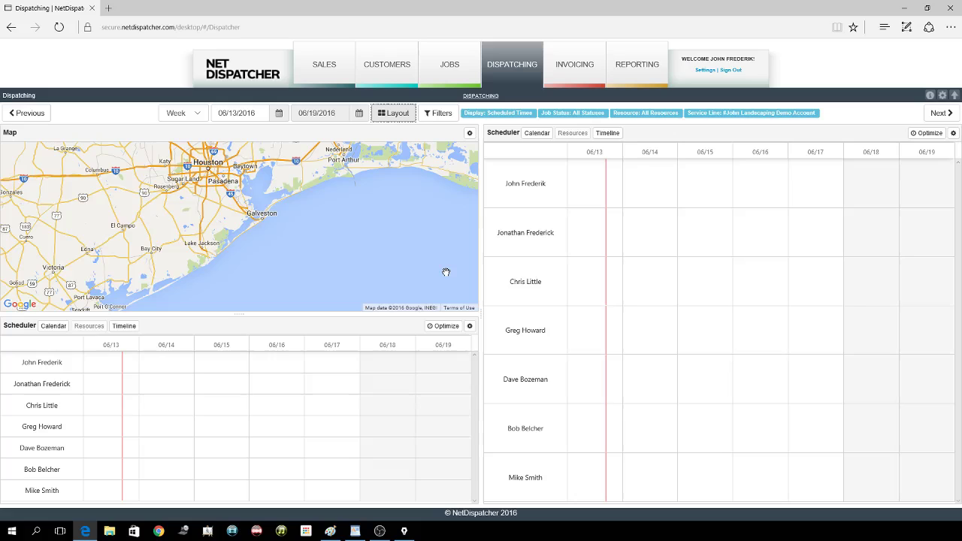
# Step: View the invoicing list and open a new invoice from the Monthly Maintenance job of JF Enterprises
pyautogui.click(576, 70)
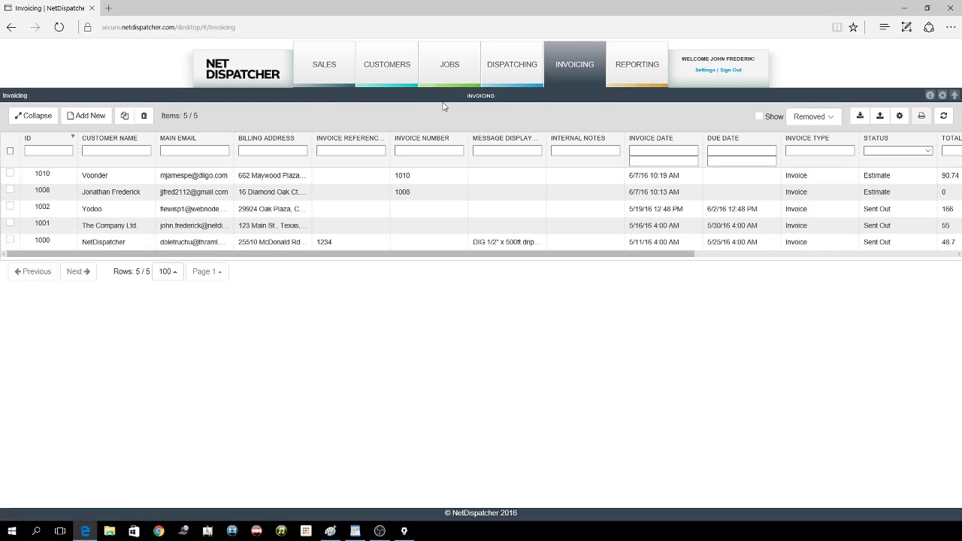
pyautogui.click(453, 79)
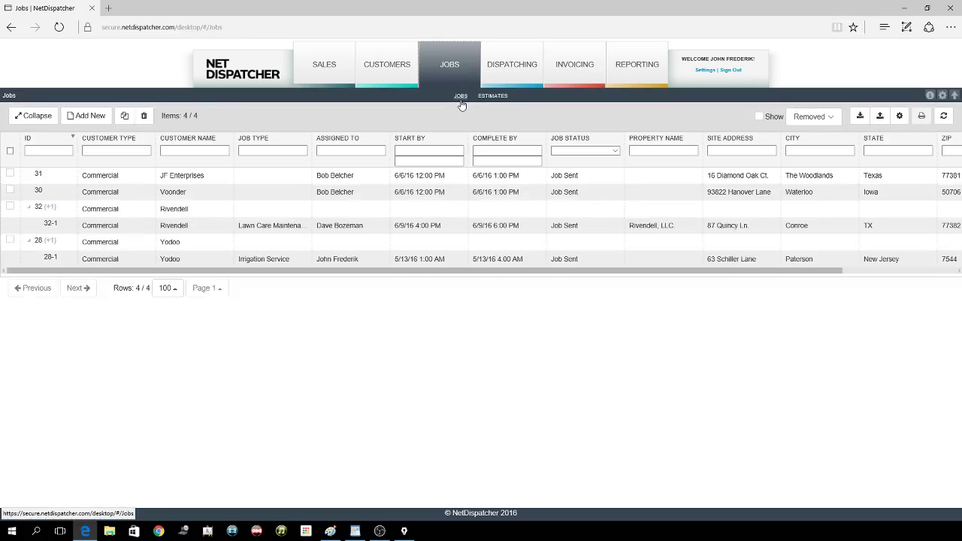
pyautogui.doubleClick(331, 180)
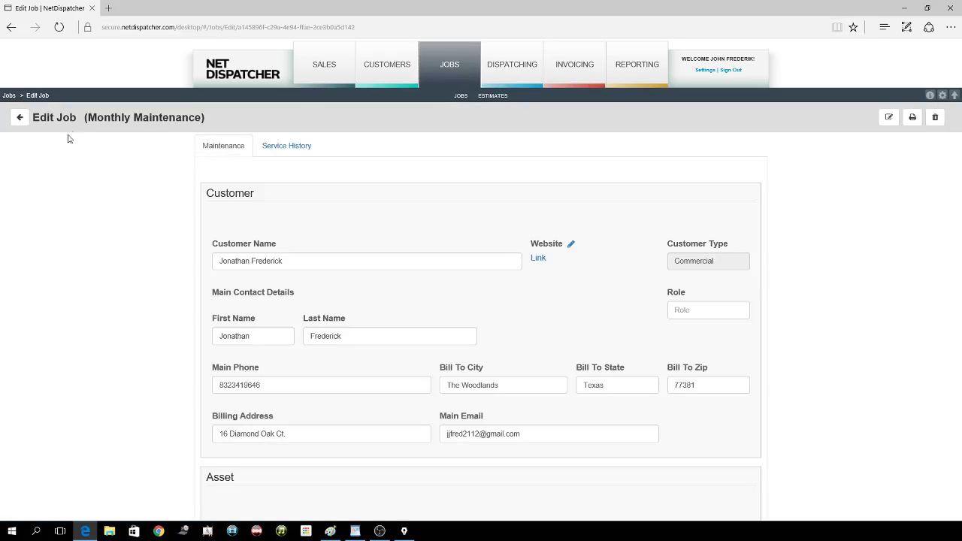
pyautogui.scroll(-8, 505, 285)
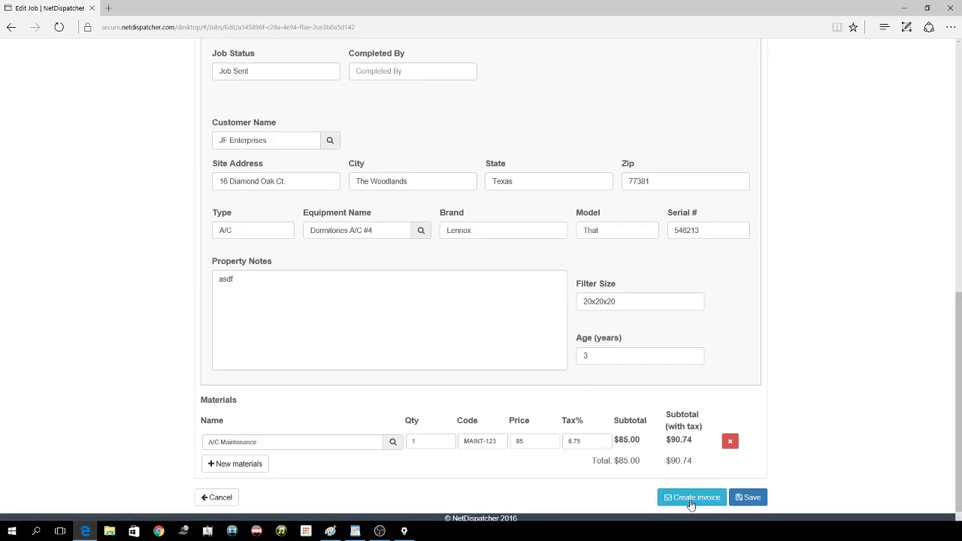
pyautogui.click(692, 500)
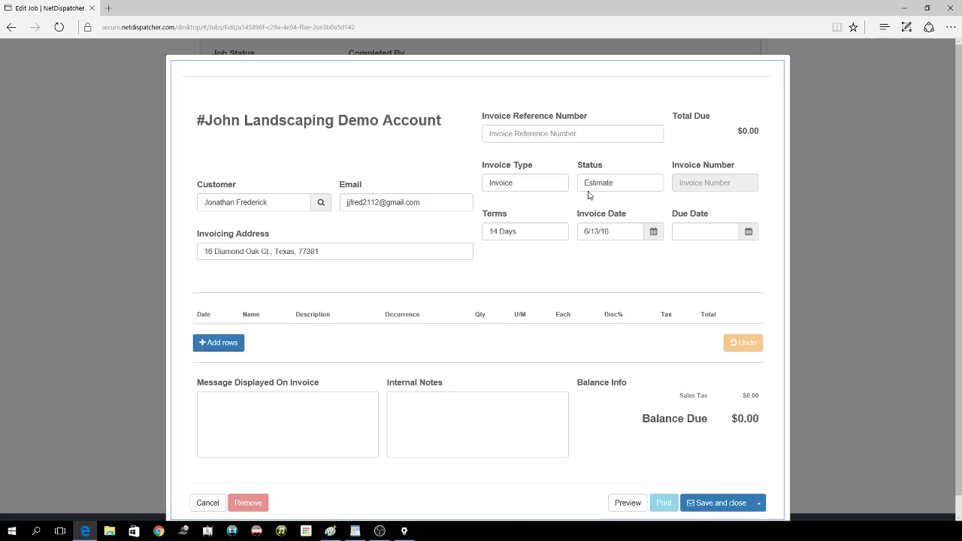
# Step: Check the new invoice's saving options, cancel the invoice, and return to the start of the Monthly Maintenance job form
pyautogui.scroll(-1, 557, 205)
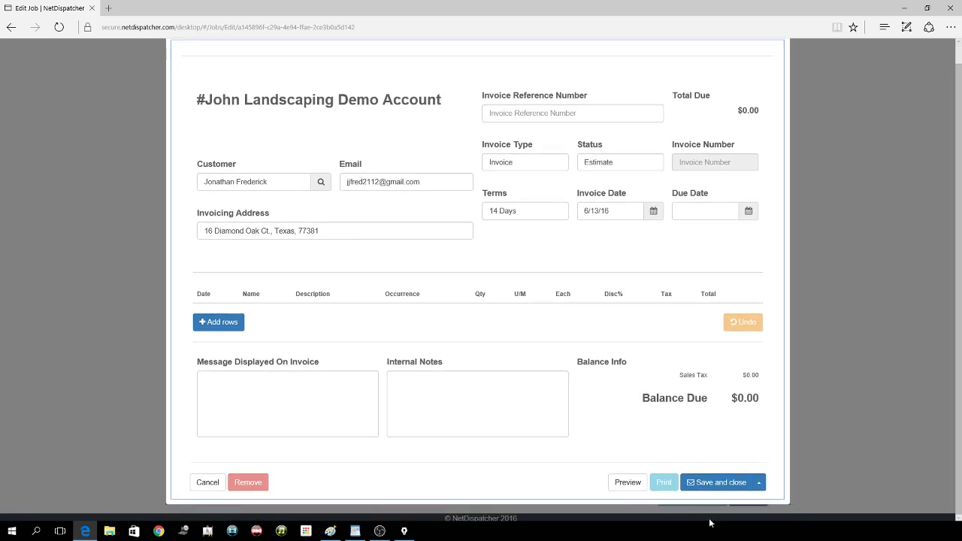
pyautogui.click(758, 488)
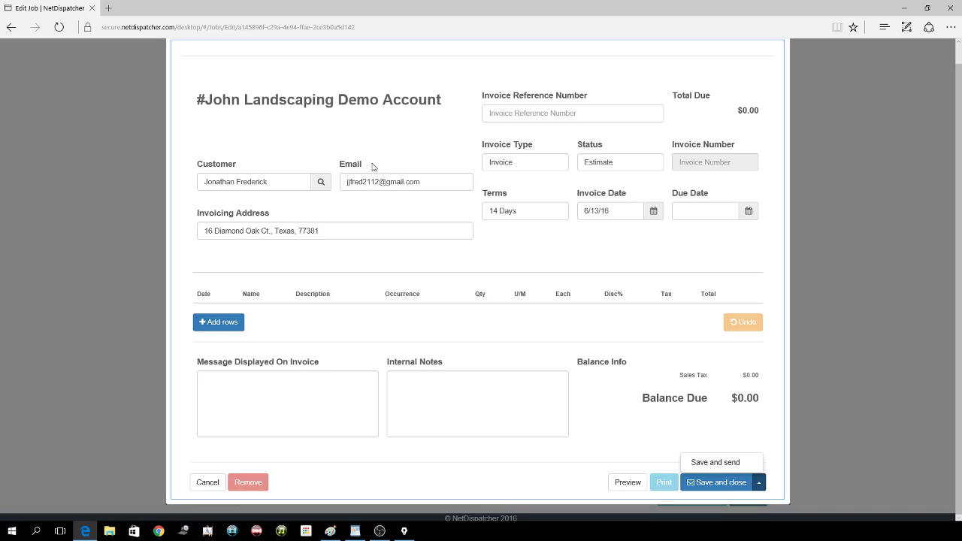
pyautogui.click(208, 483)
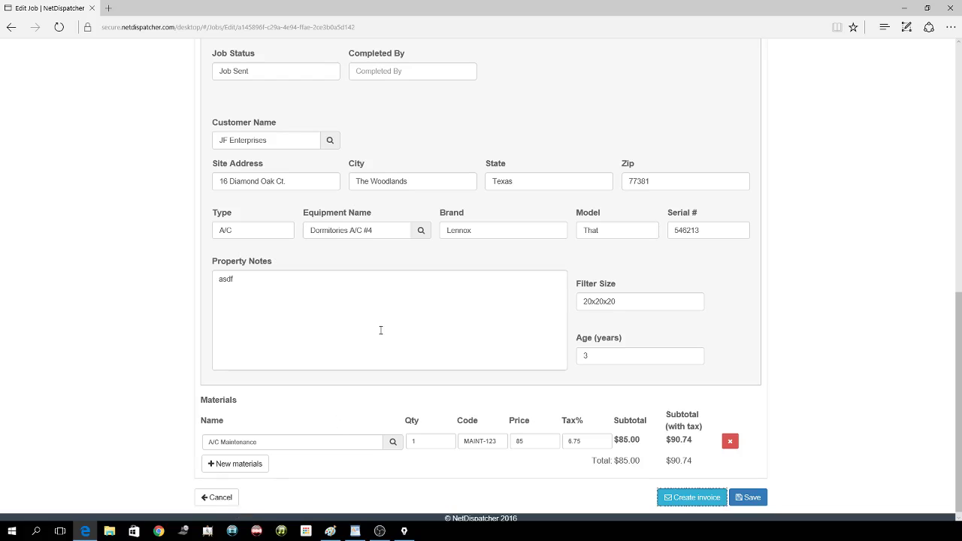
pyautogui.scroll(10, 366, 329)
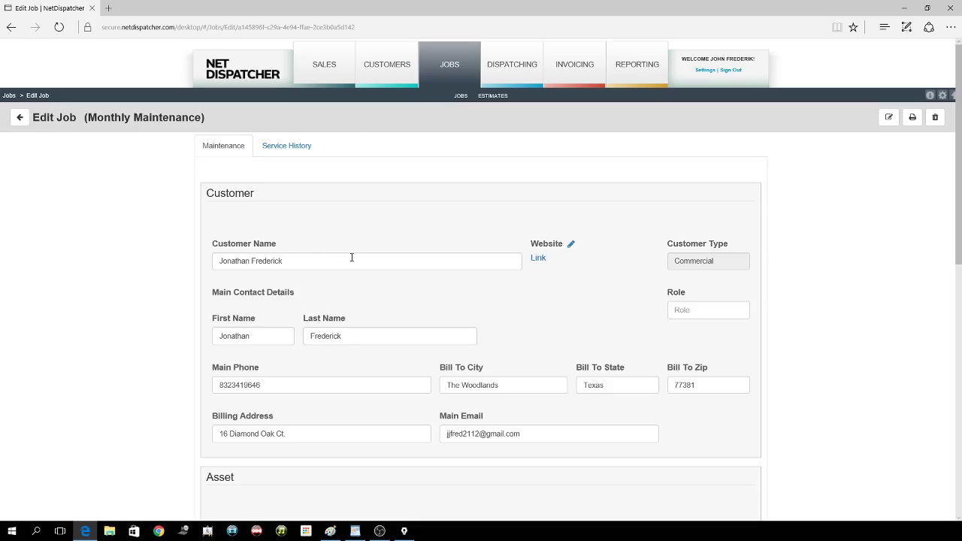
pyautogui.scroll(-1, 350, 253)
pyautogui.scroll(1, 354, 251)
pyautogui.hotkey('alt', 'Tab')
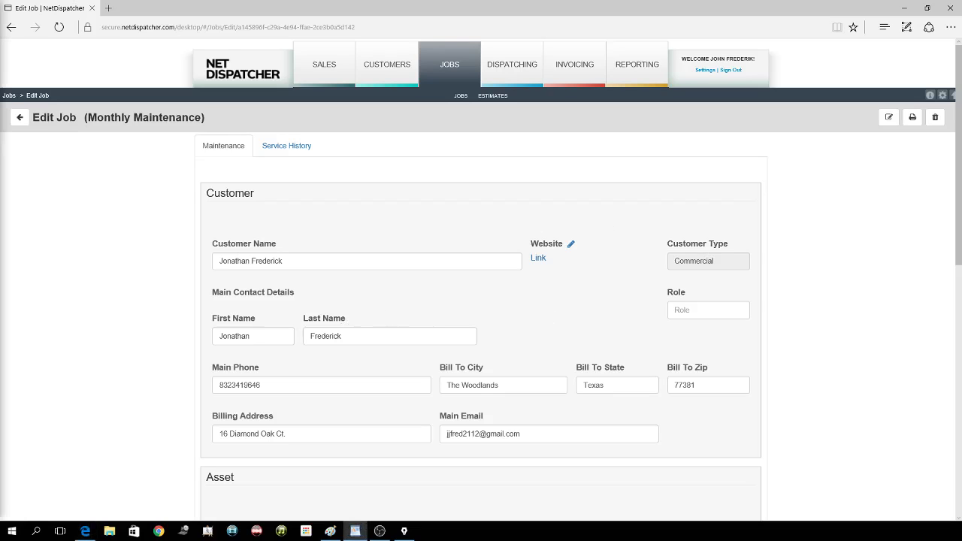
# Step: Open the Materials List from the account settings and browse its items, codes and prices
pyautogui.click(704, 70)
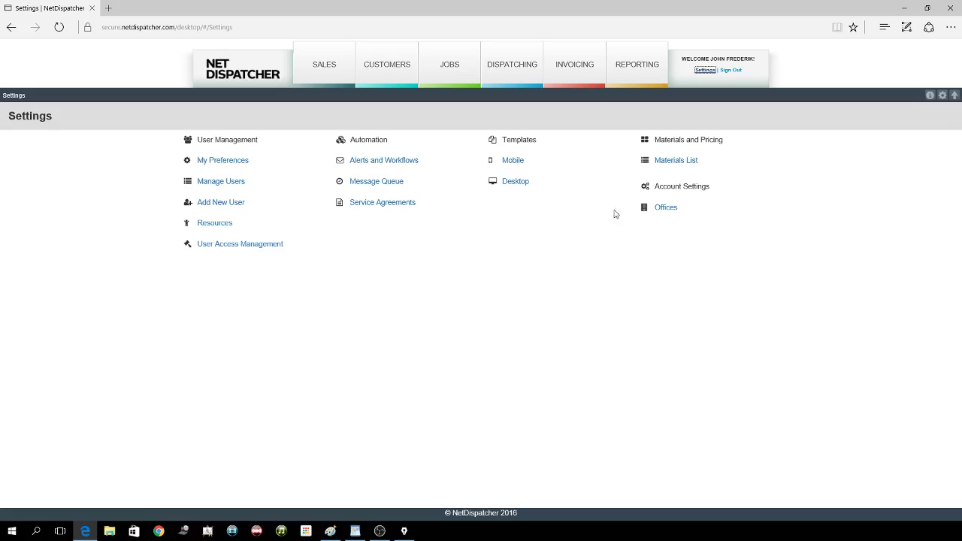
pyautogui.click(674, 162)
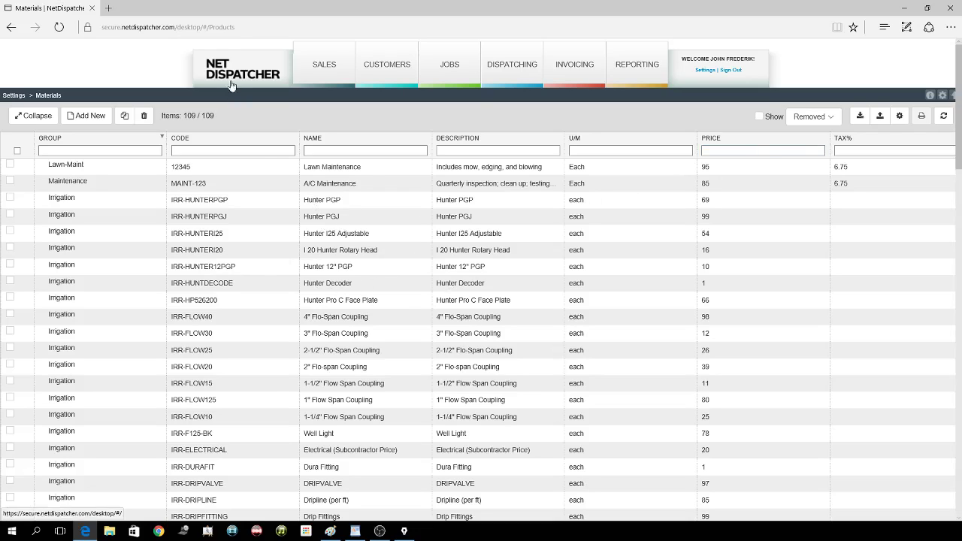
pyautogui.scroll(-1, 262, 270)
pyautogui.scroll(-10, 261, 270)
pyautogui.scroll(12, 307, 299)
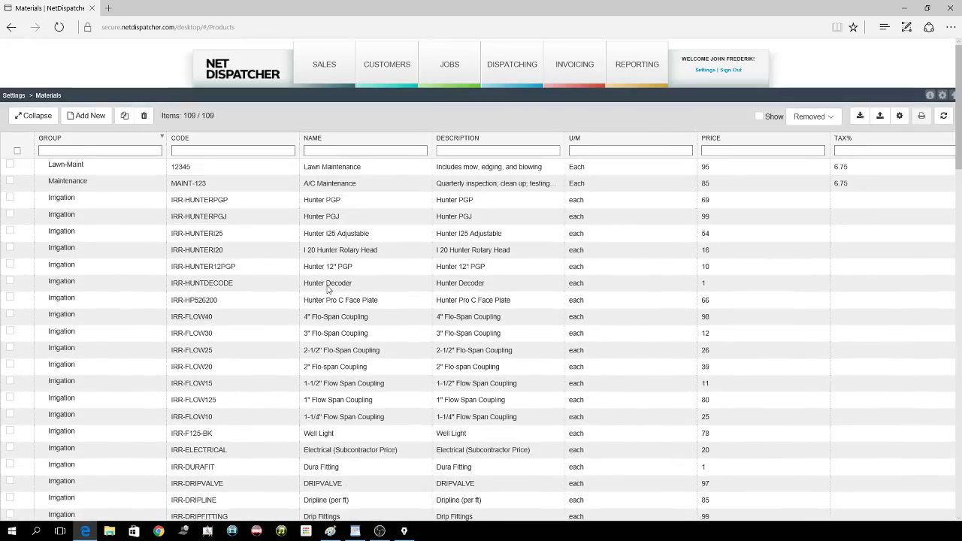
# Step: View the Alerts and Workflows list from the account settings and return to the settings overview
pyautogui.click(703, 70)
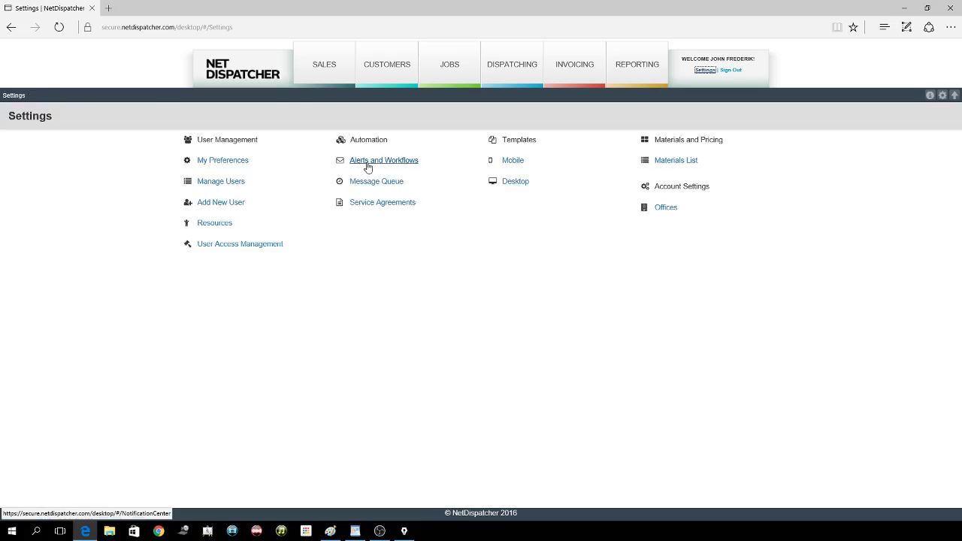
pyautogui.click(371, 162)
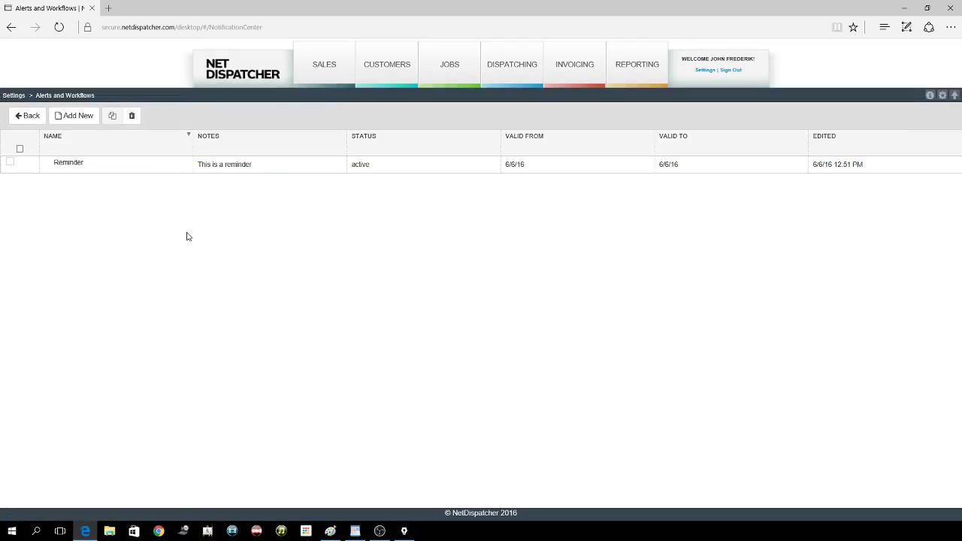
pyautogui.click(29, 120)
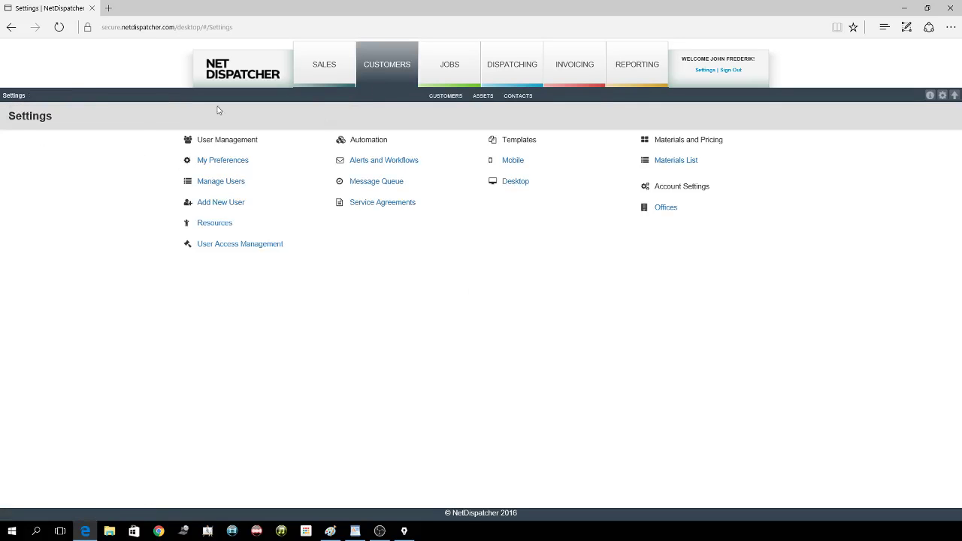
# Step: Go to the NetDispatcher welcome page and show the message queue for Alerts and Workflows
pyautogui.click(225, 66)
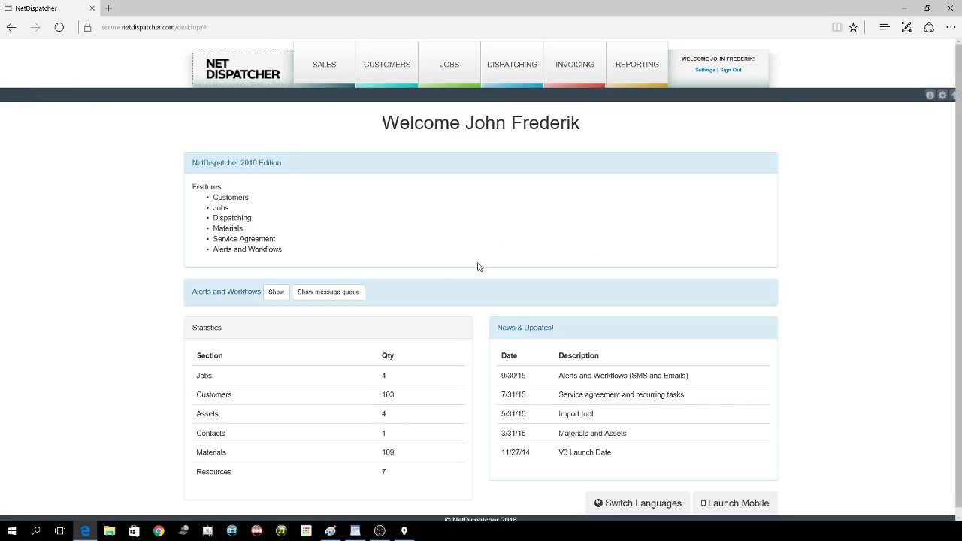
pyautogui.click(322, 290)
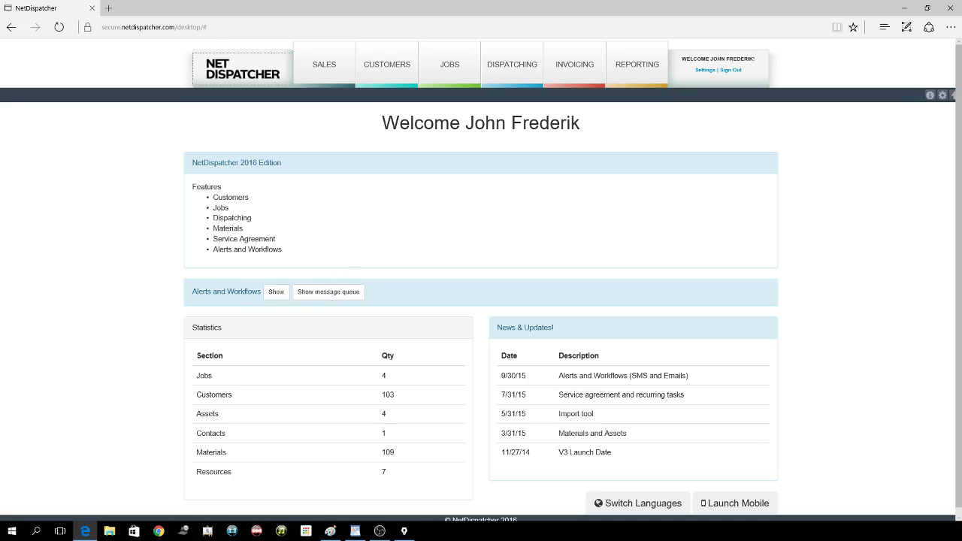